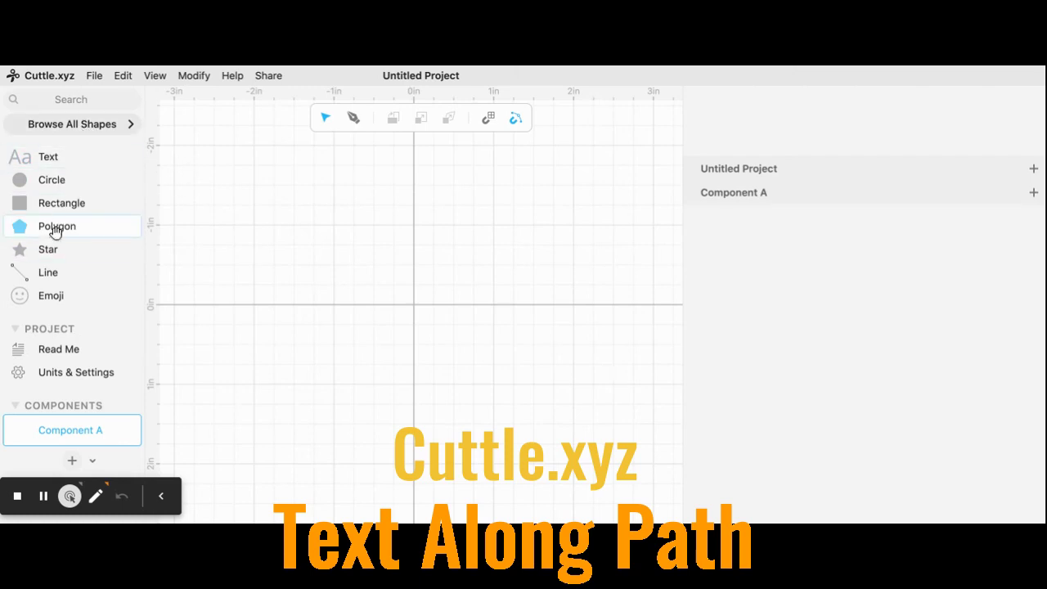
Step: Place a Heart from Basic Shapes at the canvas origin and select it
{"action": "left_click", "coordinate": [84, 123]}
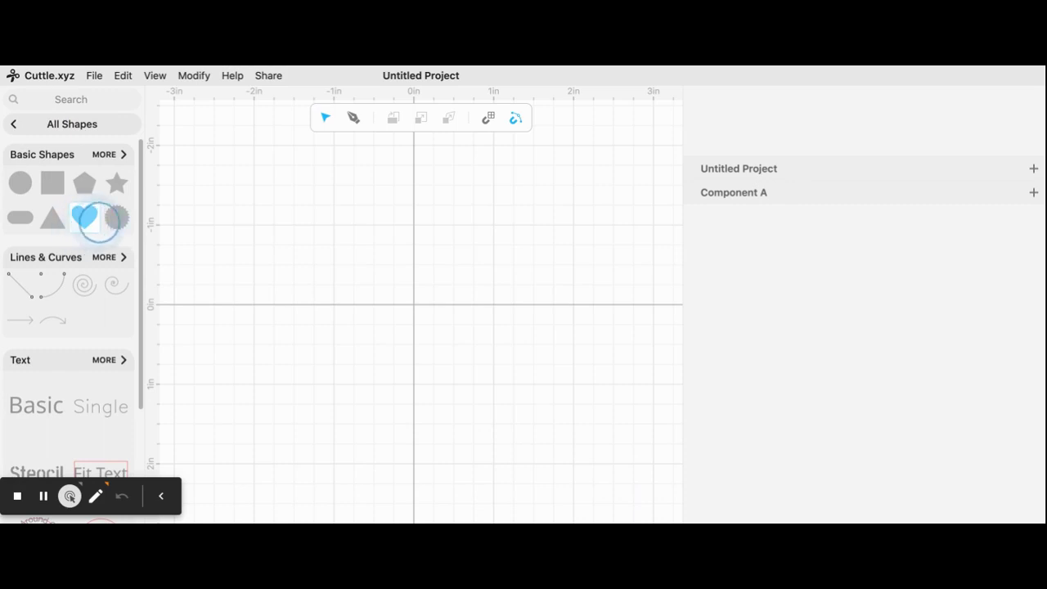
{"action": "left_click_drag", "start_coordinate": [84, 219], "coordinate": [414, 302]}
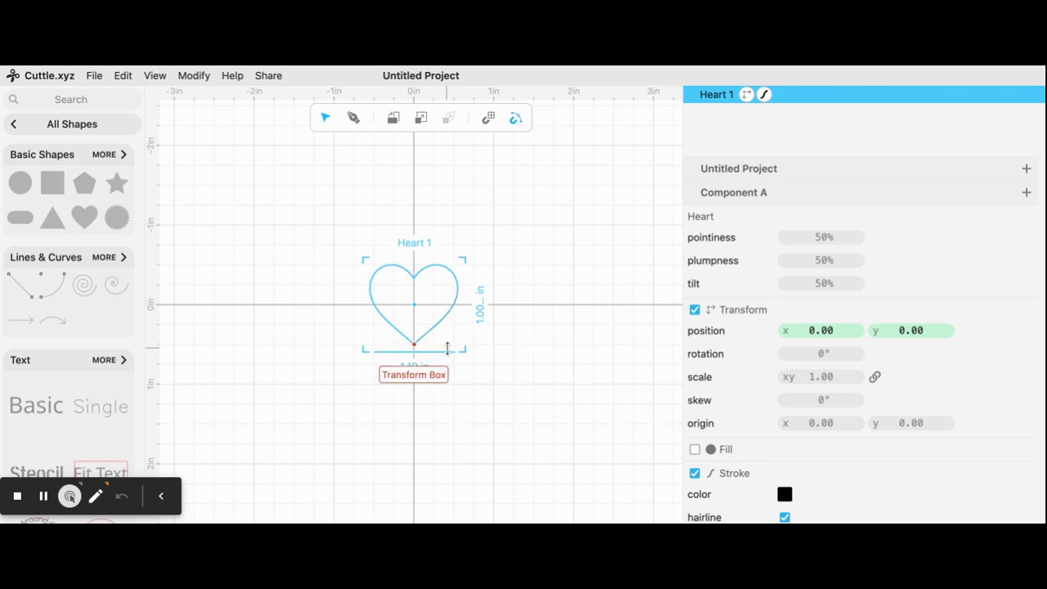
{"action": "left_click", "coordinate": [479, 366]}
{"action": "left_click", "coordinate": [432, 303]}
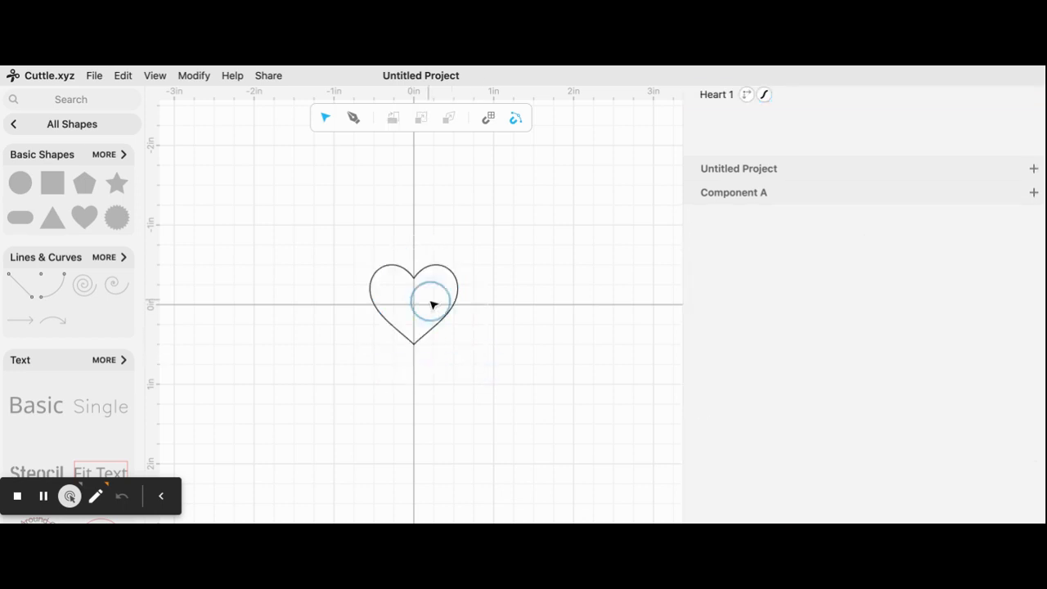
{"action": "left_click", "coordinate": [456, 270]}
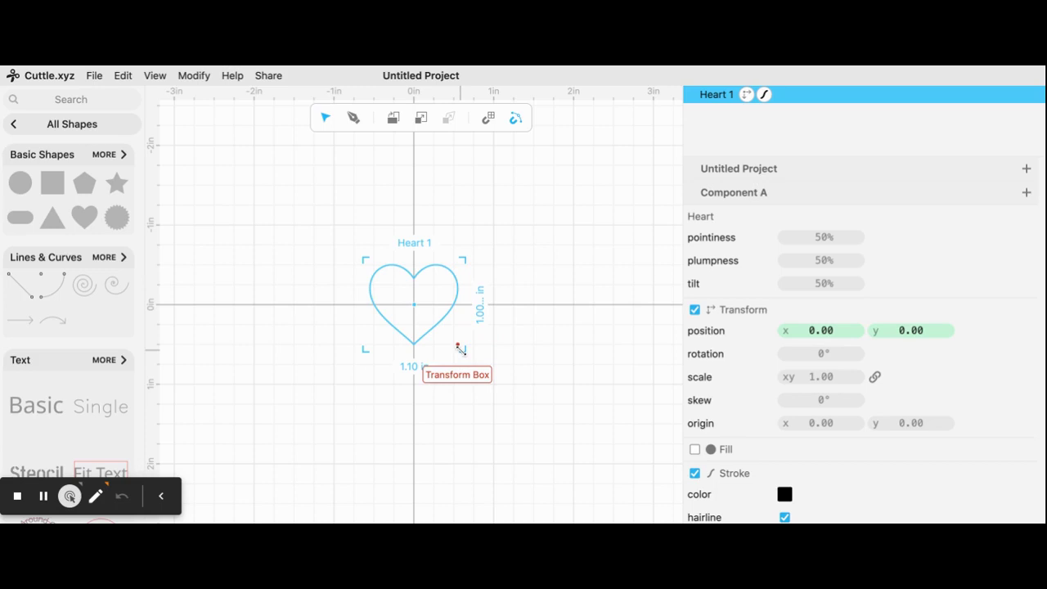
Step: Scale the heart up to about 3.05 and snap its centre onto the 0,0 origin
{"action": "left_click_drag", "start_coordinate": [460, 350], "coordinate": [580, 446]}
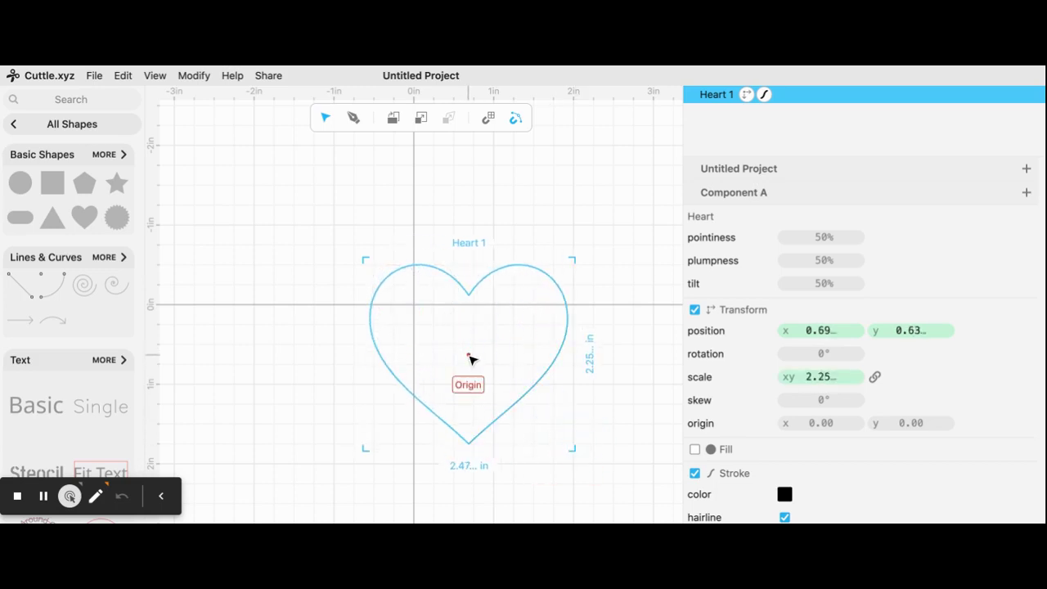
{"action": "left_click_drag", "start_coordinate": [471, 358], "coordinate": [468, 354]}
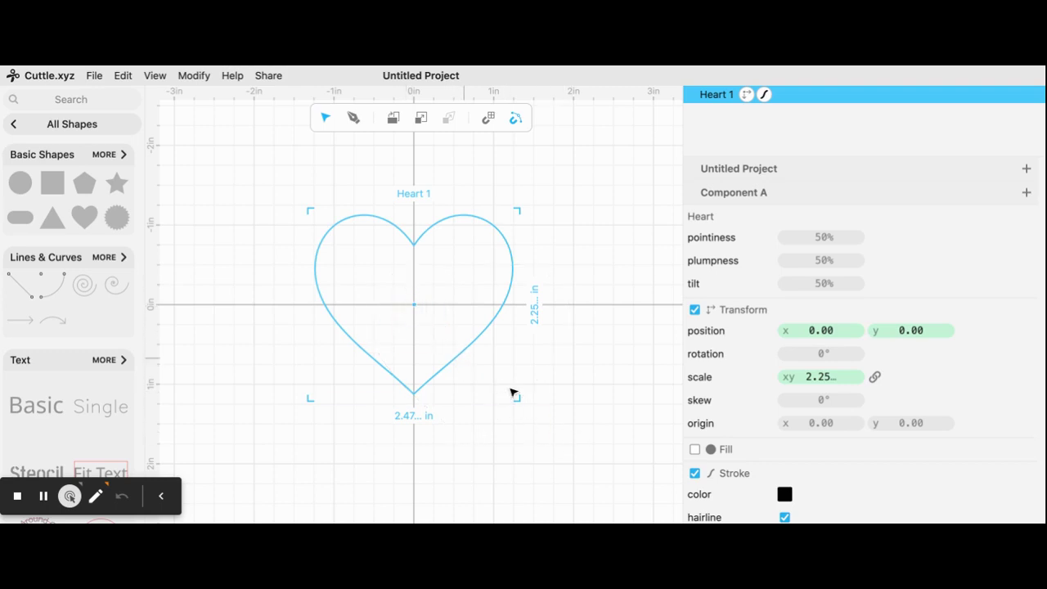
{"action": "left_click_drag", "start_coordinate": [515, 398], "coordinate": [590, 461]}
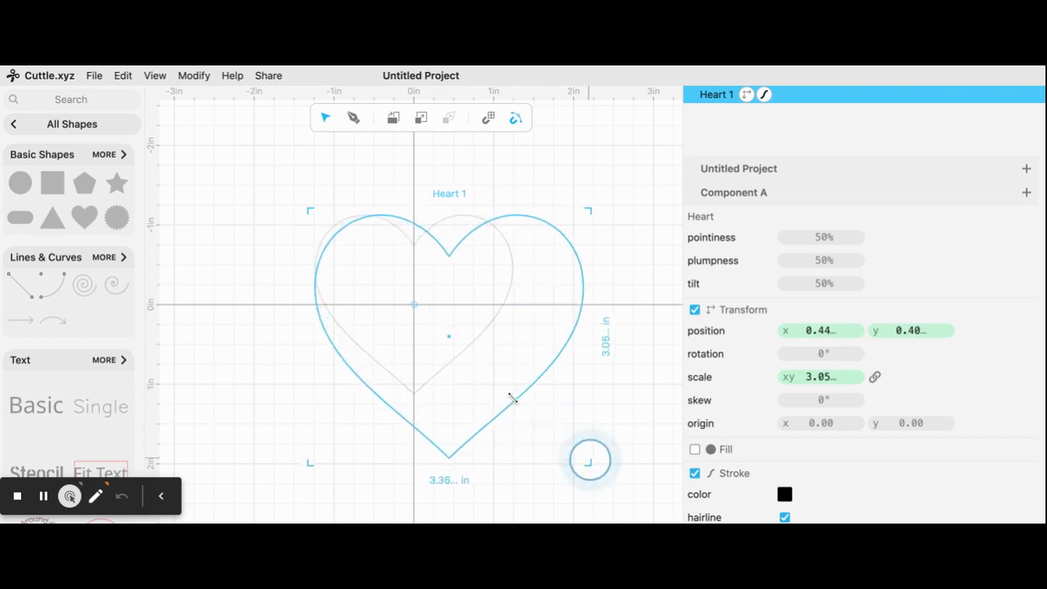
{"action": "left_click", "coordinate": [452, 338]}
{"action": "left_click_drag", "start_coordinate": [452, 339], "coordinate": [415, 307]}
{"action": "left_click", "coordinate": [535, 430]}
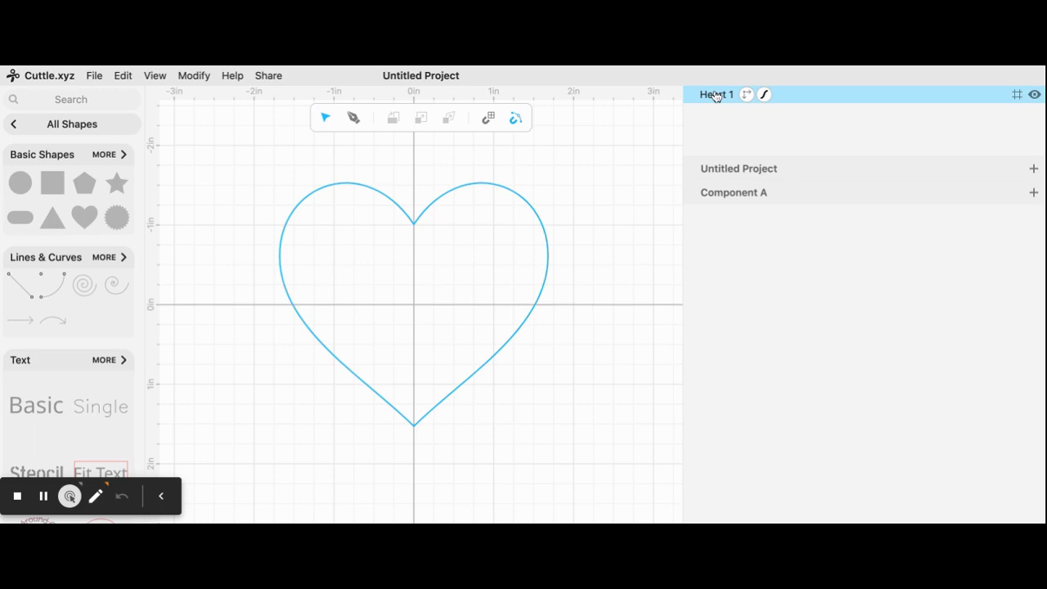
Step: Select Heart 1 in the layers panel and open the Modify menu
{"action": "left_click", "coordinate": [696, 109]}
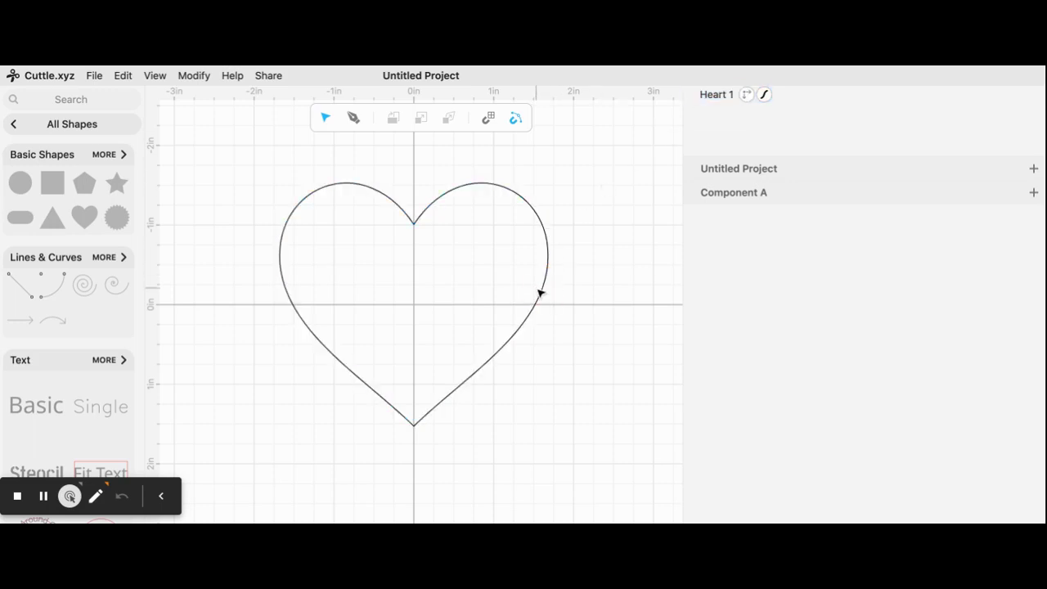
{"action": "left_click", "coordinate": [713, 96]}
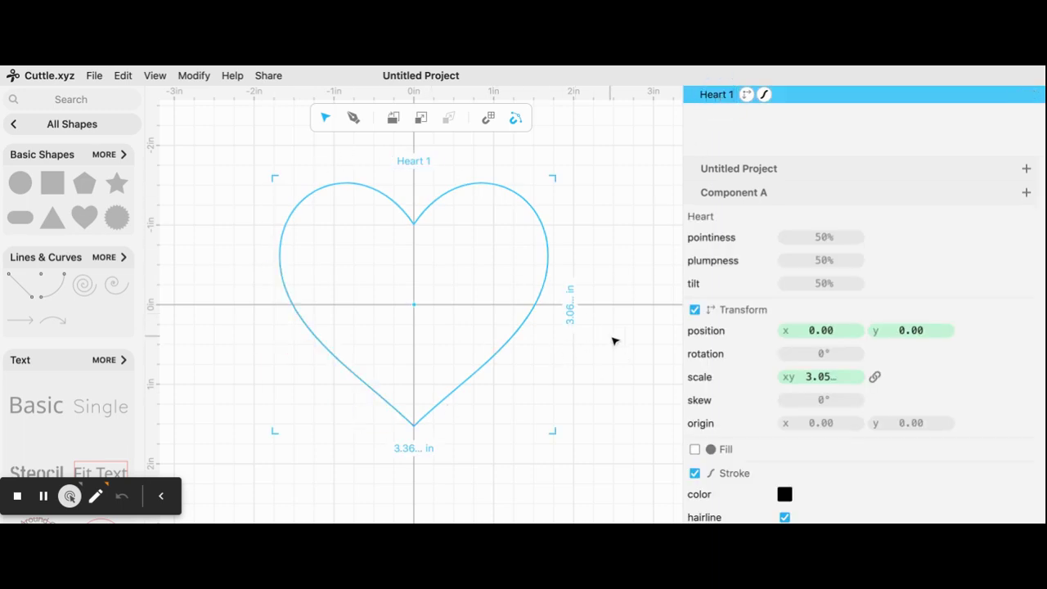
{"action": "left_click", "coordinate": [195, 77]}
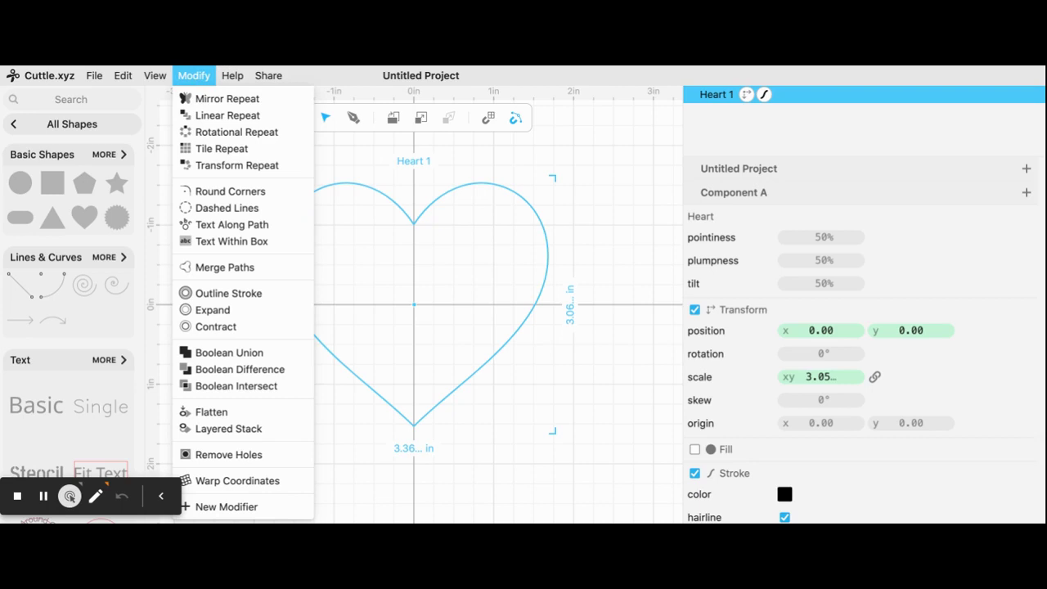
Step: Apply the Text Along Path modifier to the heart
{"action": "left_click", "coordinate": [233, 230]}
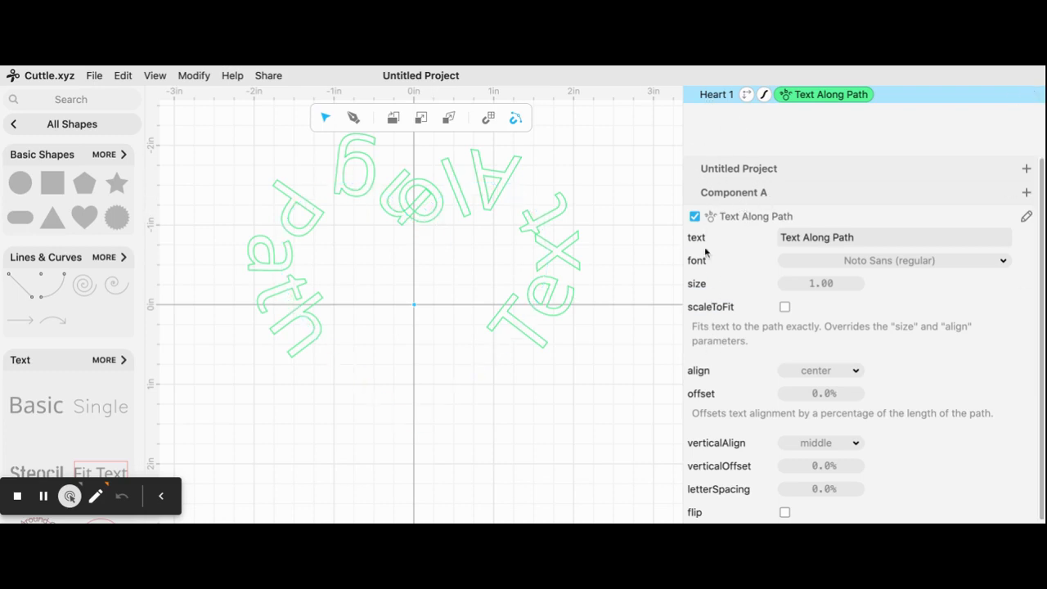
Step: Replace the sample text with the first name and enable flip so it reads upright
{"action": "left_click", "coordinate": [833, 238]}
{"action": "left_click_drag", "start_coordinate": [860, 235], "coordinate": [771, 237]}
{"action": "key", "text": "BackSpace"}
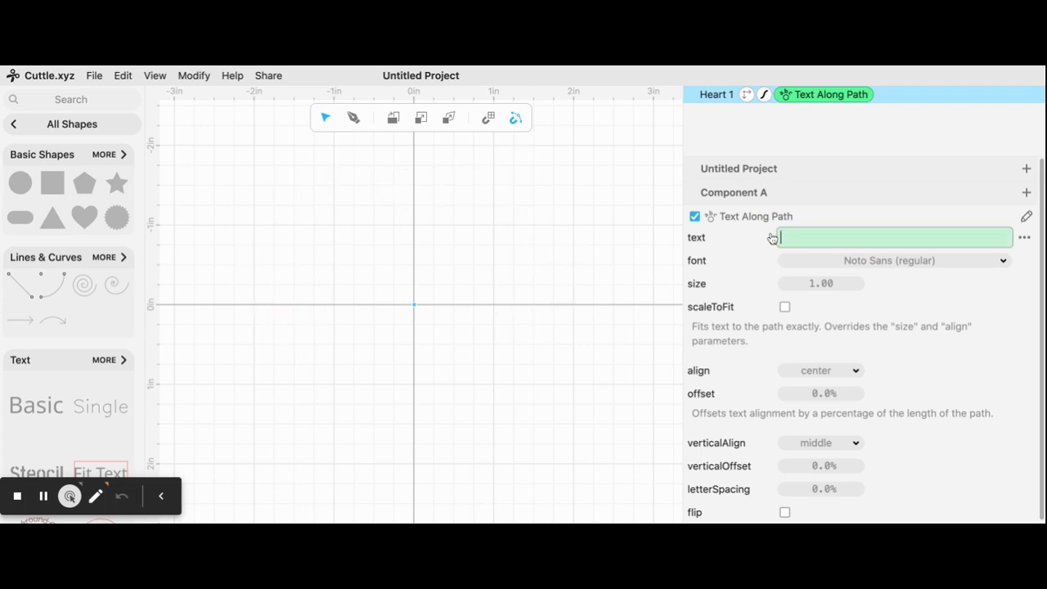
{"action": "type", "text": "Mo"}
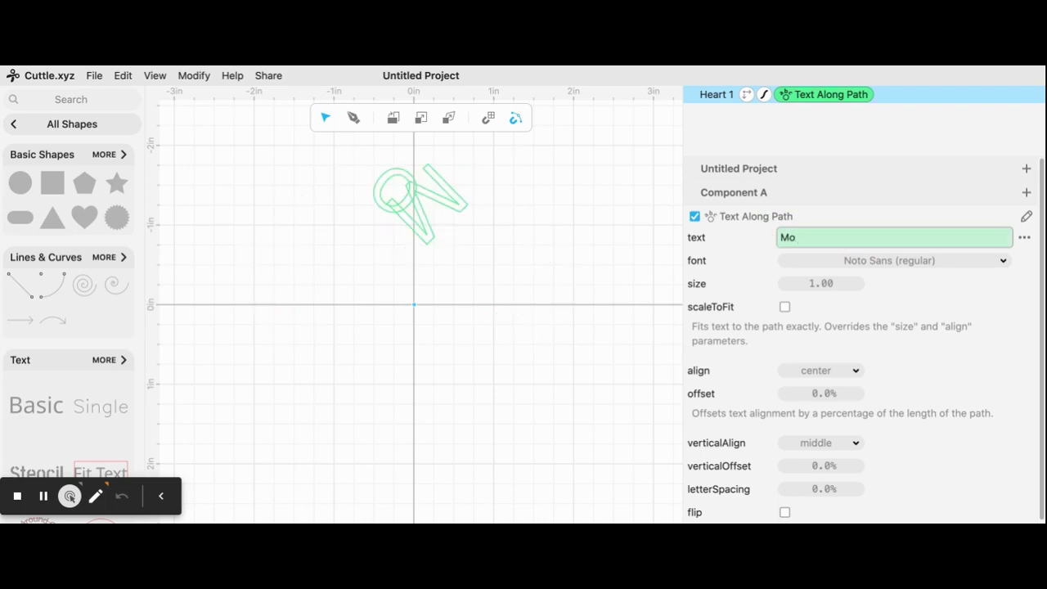
{"action": "type", "text": "lly"}
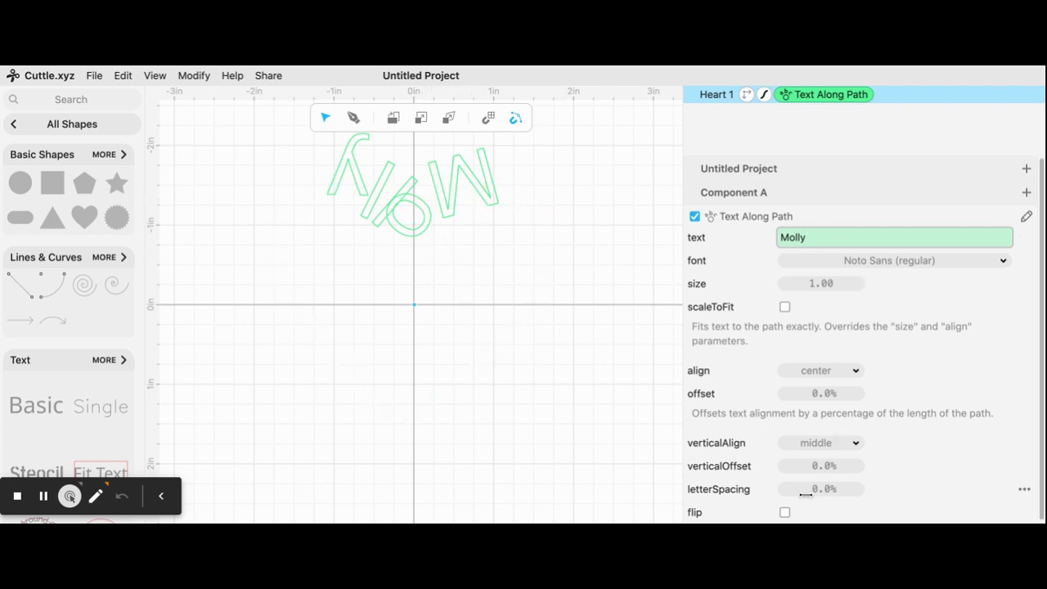
{"action": "left_click", "coordinate": [784, 513]}
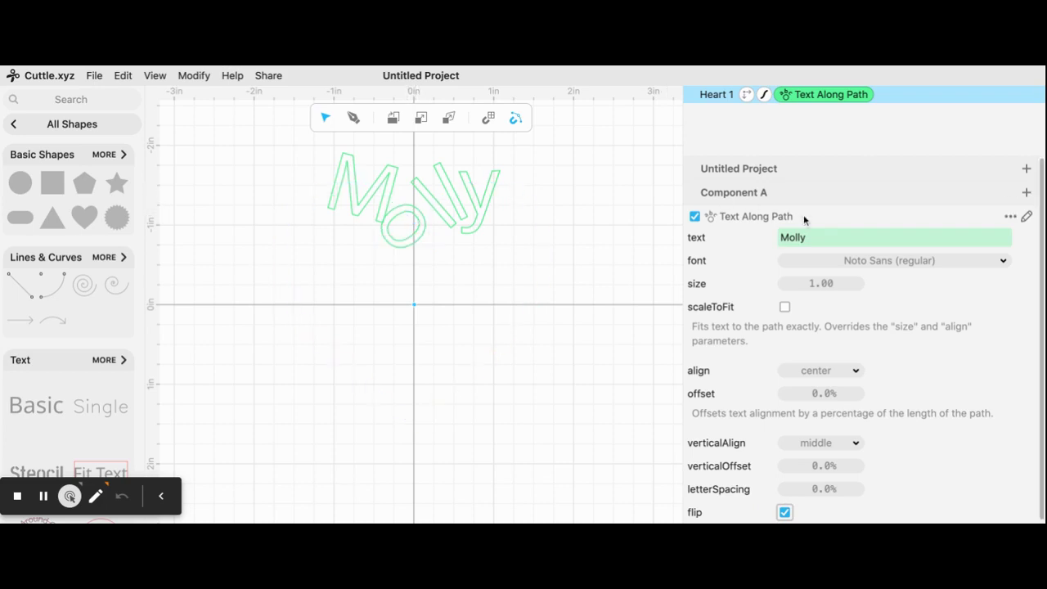
Step: Switch the curved name to the dotted Codystar font from the Stencil category
{"action": "left_click", "coordinate": [845, 261]}
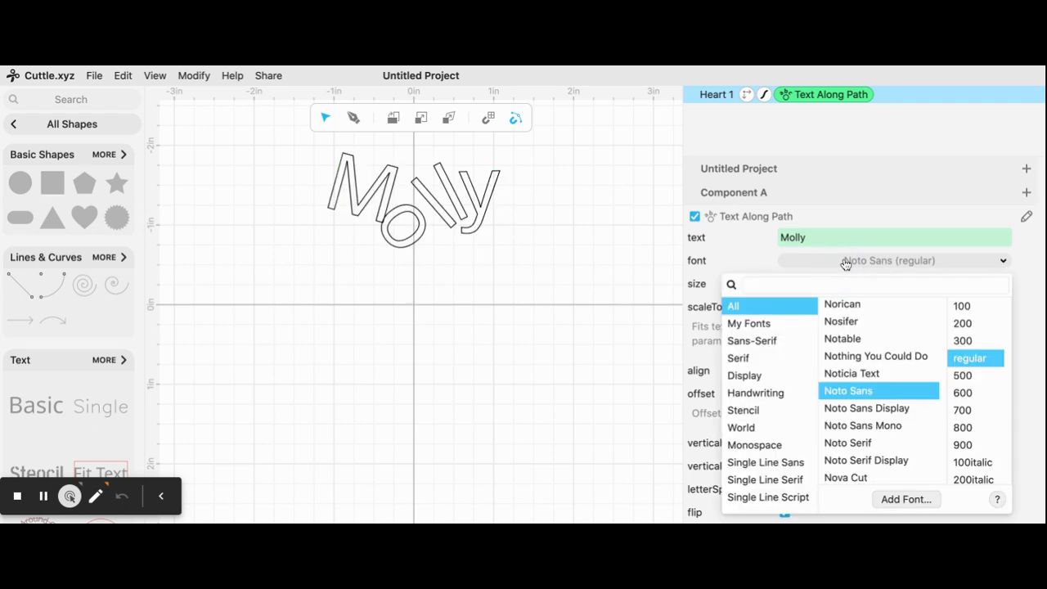
{"action": "left_click", "coordinate": [755, 411]}
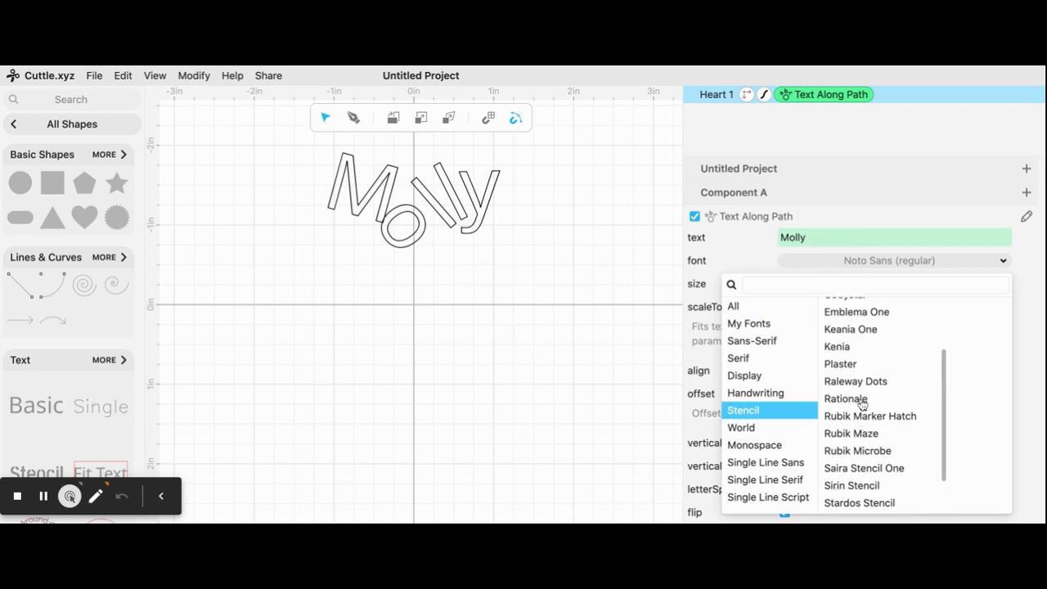
{"action": "scroll", "coordinate": [862, 404], "scroll_direction": "up", "scroll_amount": 2}
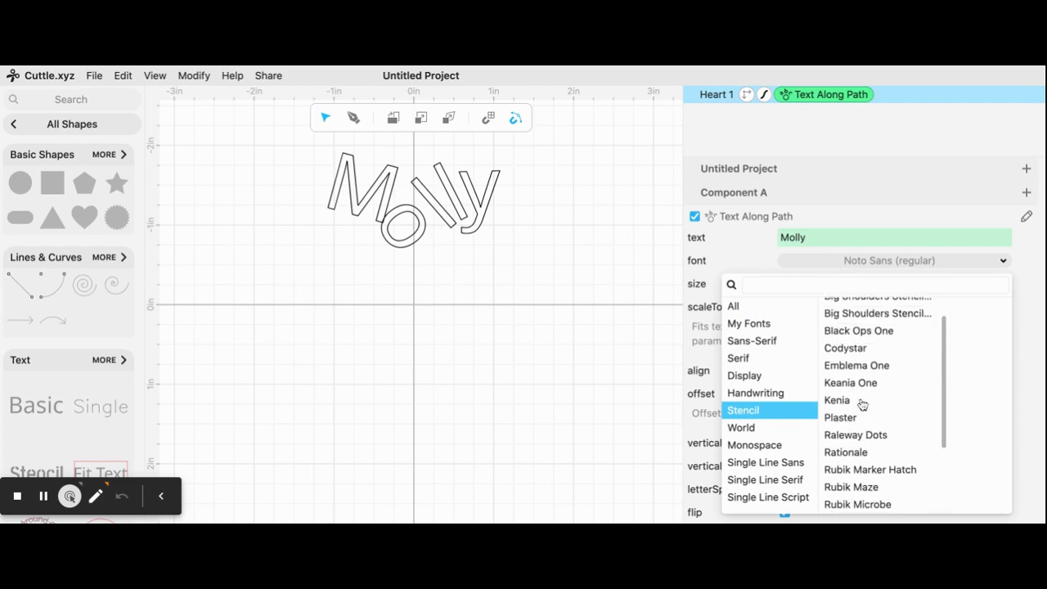
{"action": "left_click", "coordinate": [848, 350]}
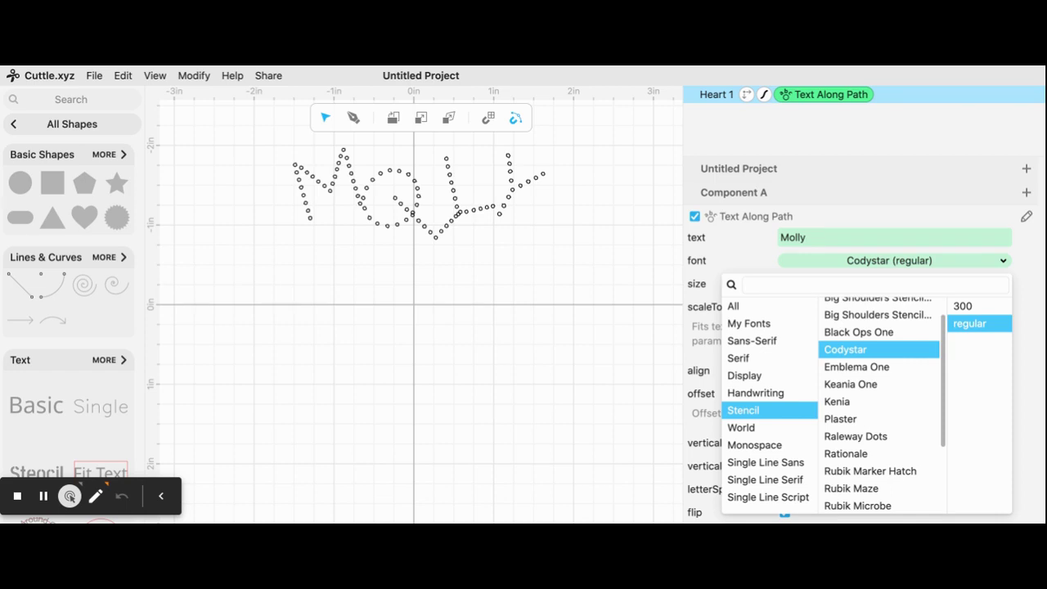
{"action": "left_click", "coordinate": [827, 237]}
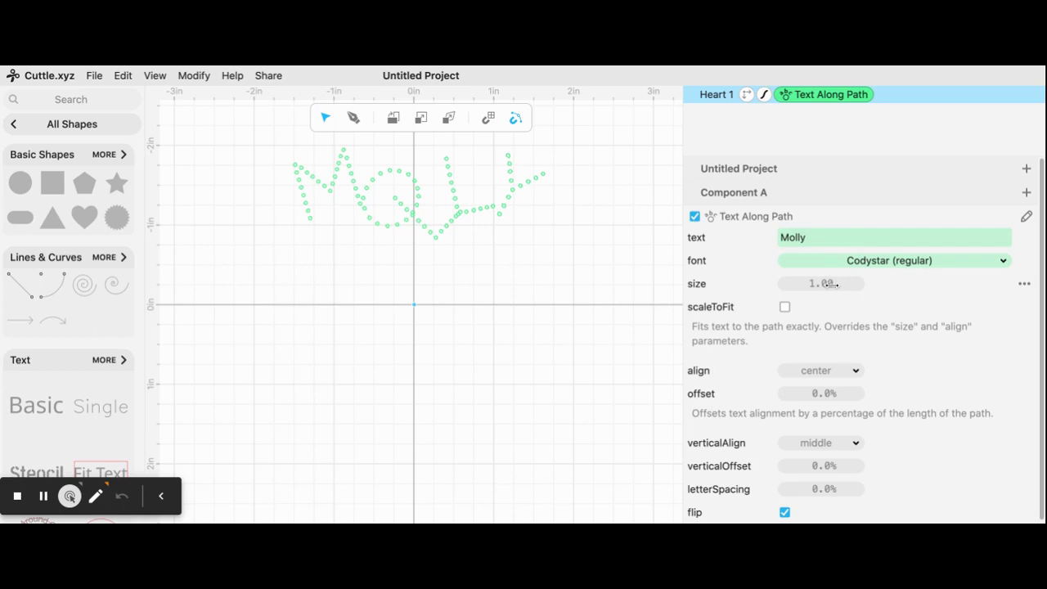
{"action": "left_click", "coordinate": [811, 284]}
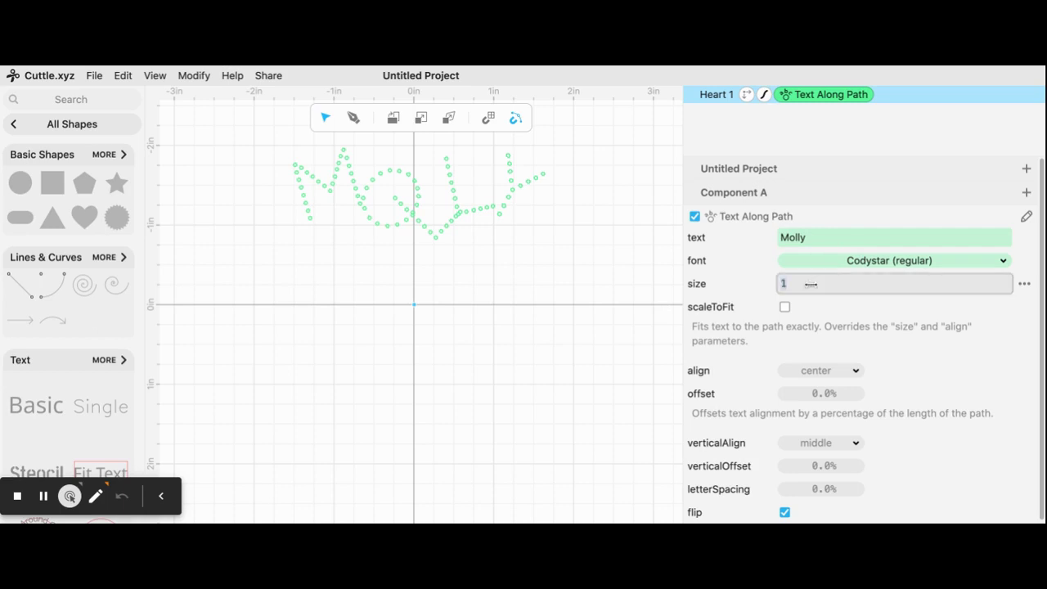
{"action": "left_click", "coordinate": [625, 283]}
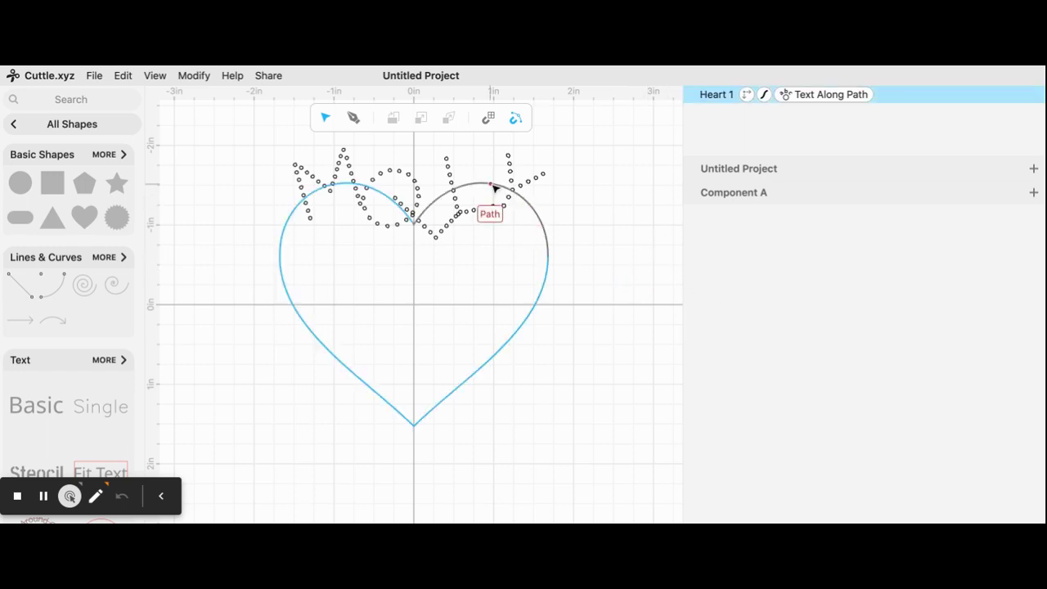
Step: Select the heart and scrub the Text Along Path size slightly smaller
{"action": "left_click", "coordinate": [494, 188]}
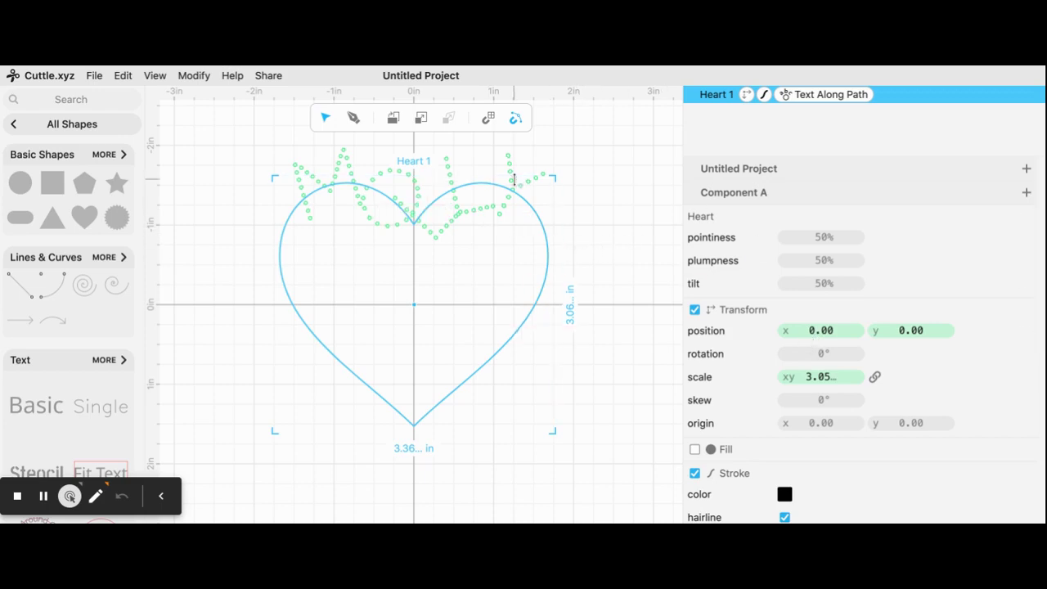
{"action": "left_click", "coordinate": [841, 94]}
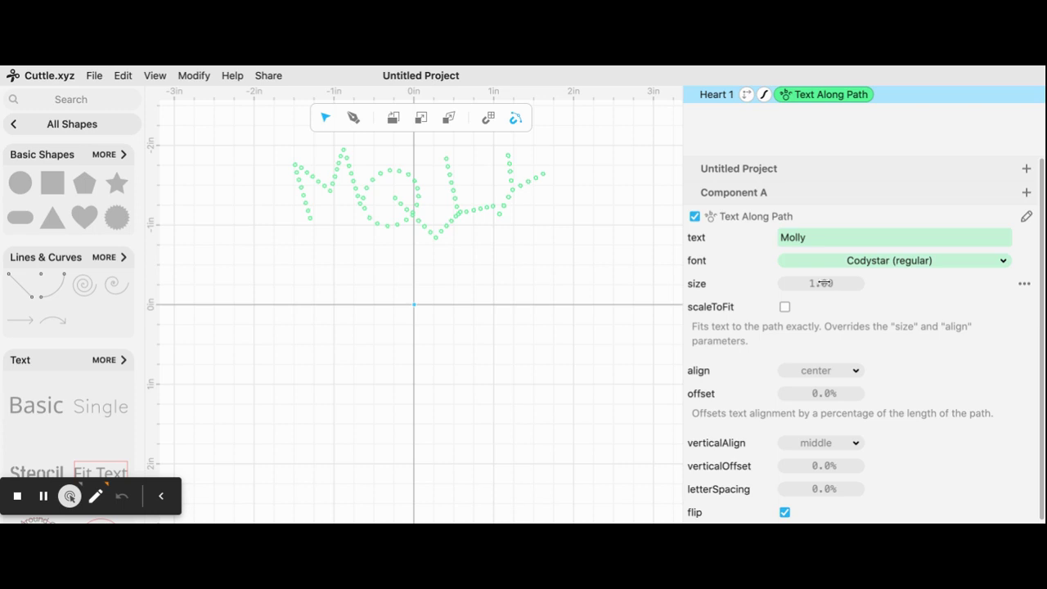
{"action": "mouse_move", "coordinate": [822, 283]}
{"action": "left_mouse_down"}
{"action": "mouse_move", "coordinate": [803, 283]}
{"action": "mouse_move", "coordinate": [847, 283]}
{"action": "mouse_move", "coordinate": [820, 283]}
{"action": "left_mouse_up"}
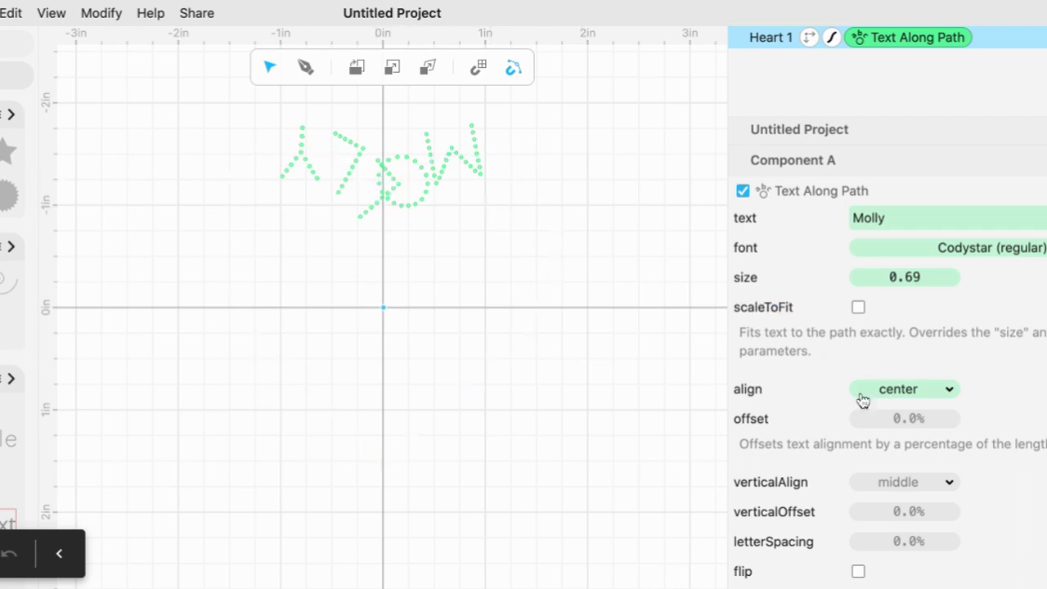
Step: Set the path text alignment to end so it runs down the heart's lower-left edge
{"action": "left_click", "coordinate": [917, 391]}
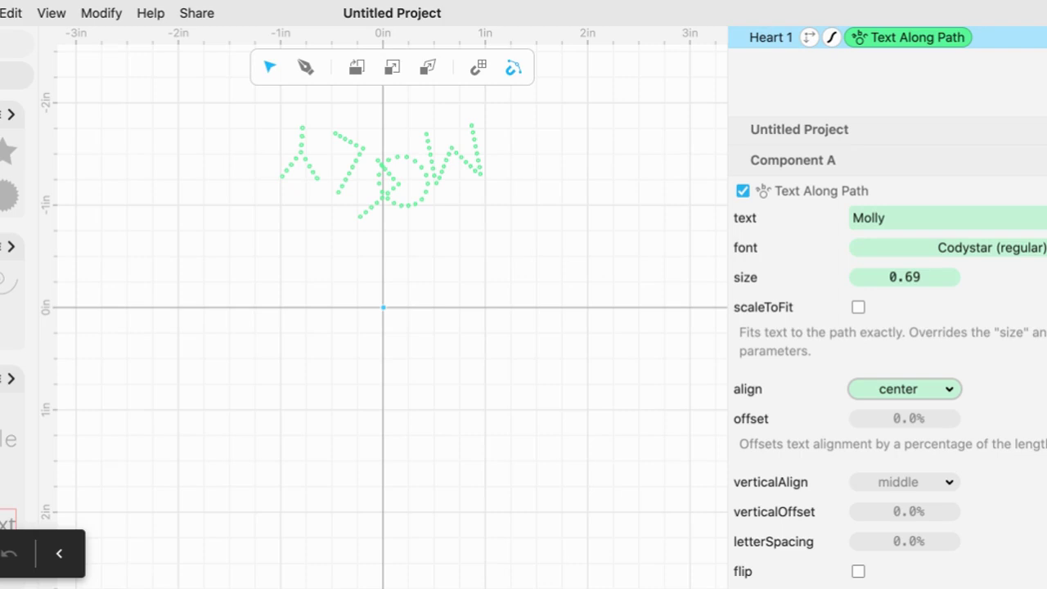
{"action": "left_click", "coordinate": [893, 370]}
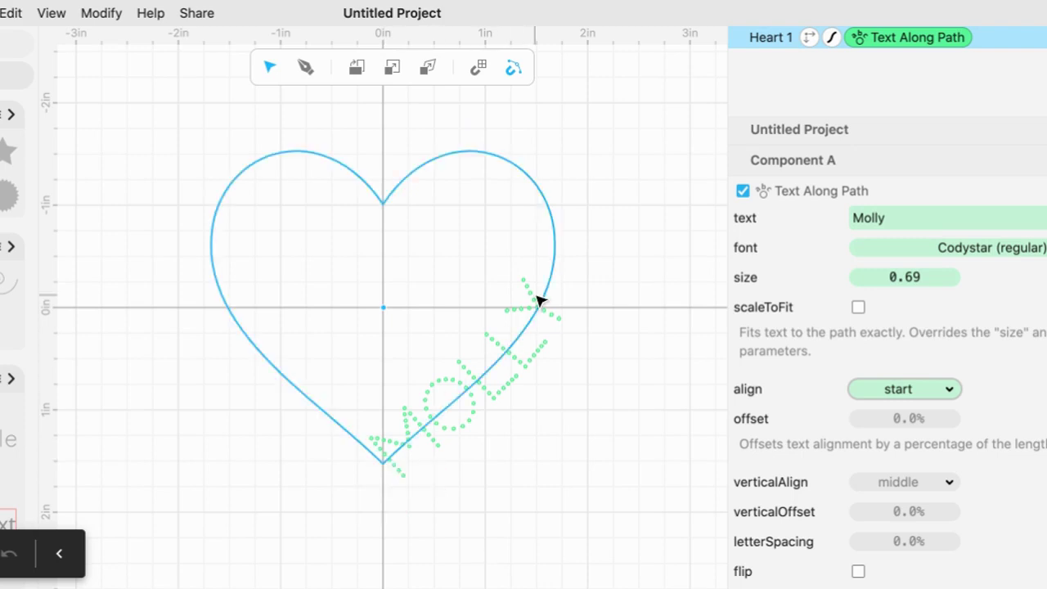
{"action": "left_click", "coordinate": [920, 393]}
{"action": "left_click", "coordinate": [919, 429]}
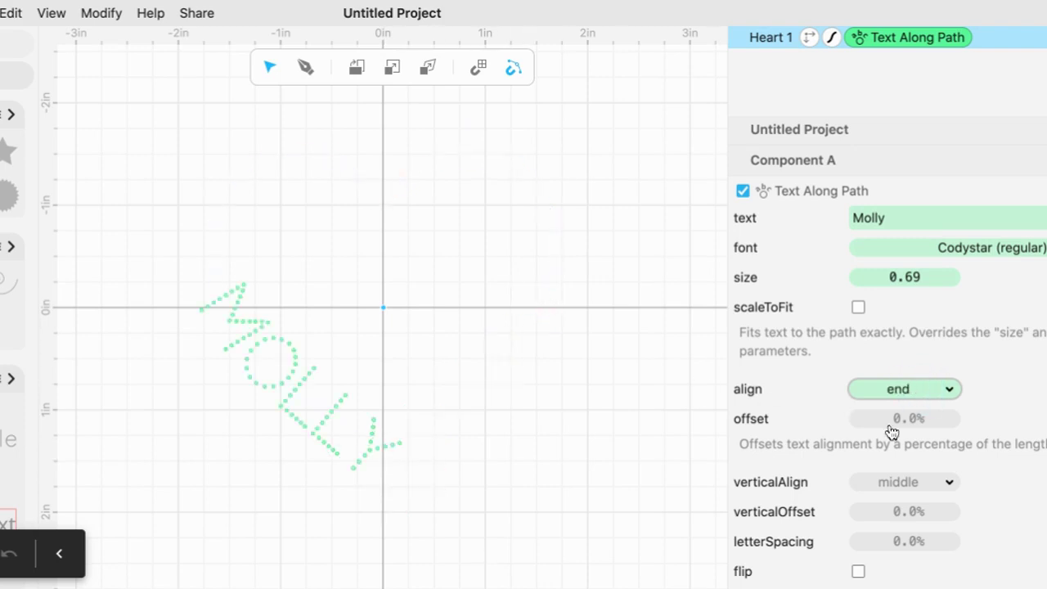
{"action": "left_click", "coordinate": [943, 391]}
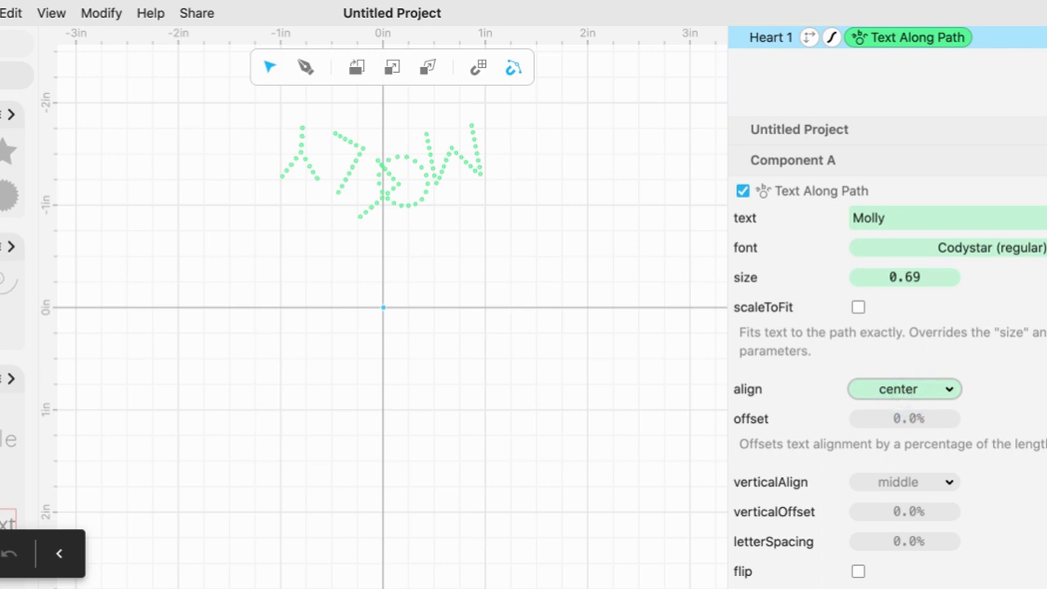
{"action": "left_click", "coordinate": [884, 409]}
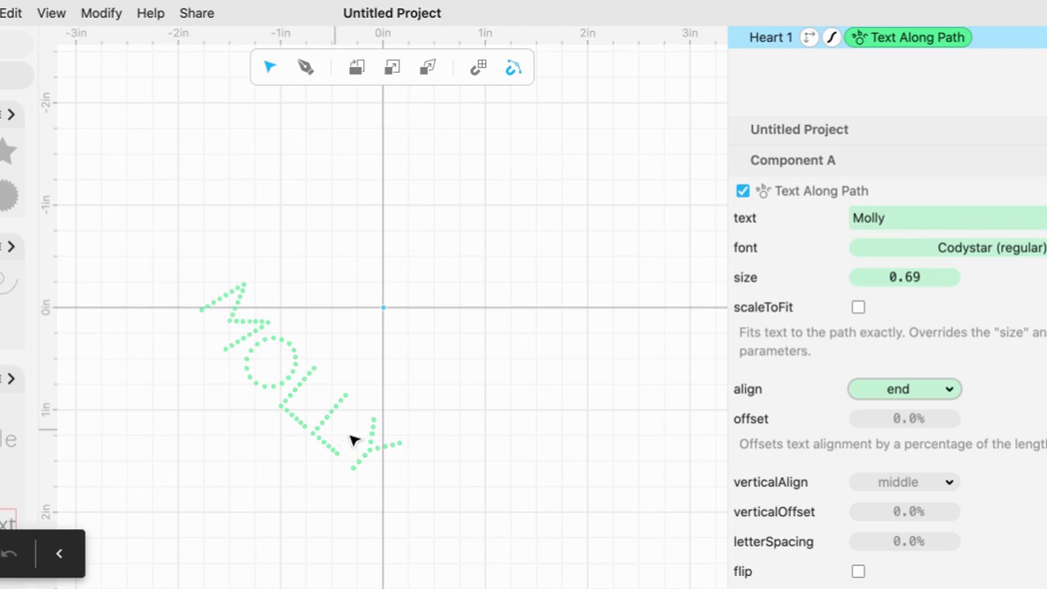
Step: Set vertical align to baseline and vertical offset to 20.4%
{"action": "left_click", "coordinate": [847, 476]}
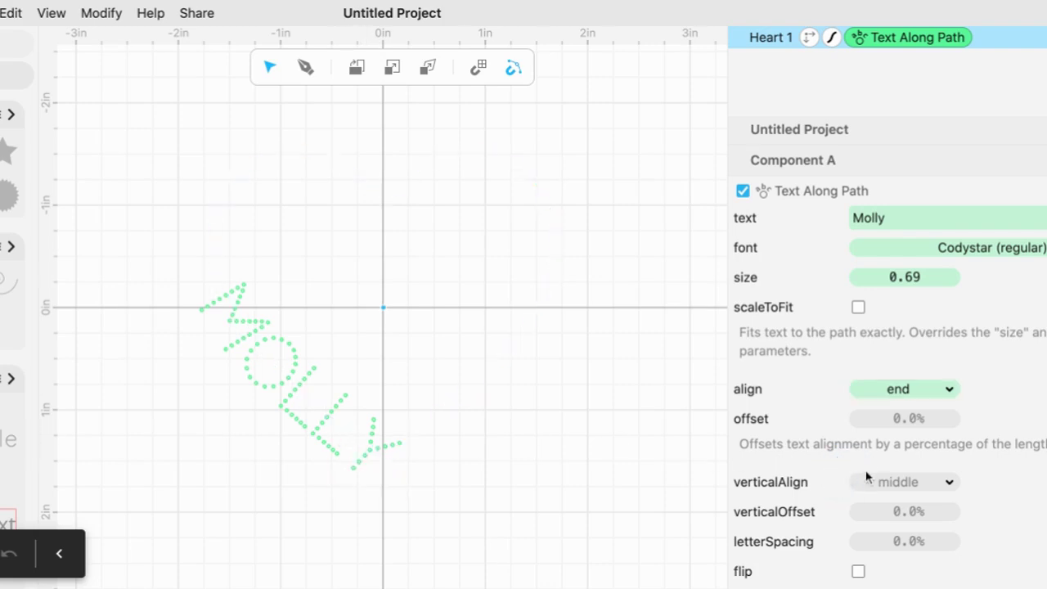
{"action": "left_click", "coordinate": [949, 484]}
{"action": "left_click", "coordinate": [906, 507]}
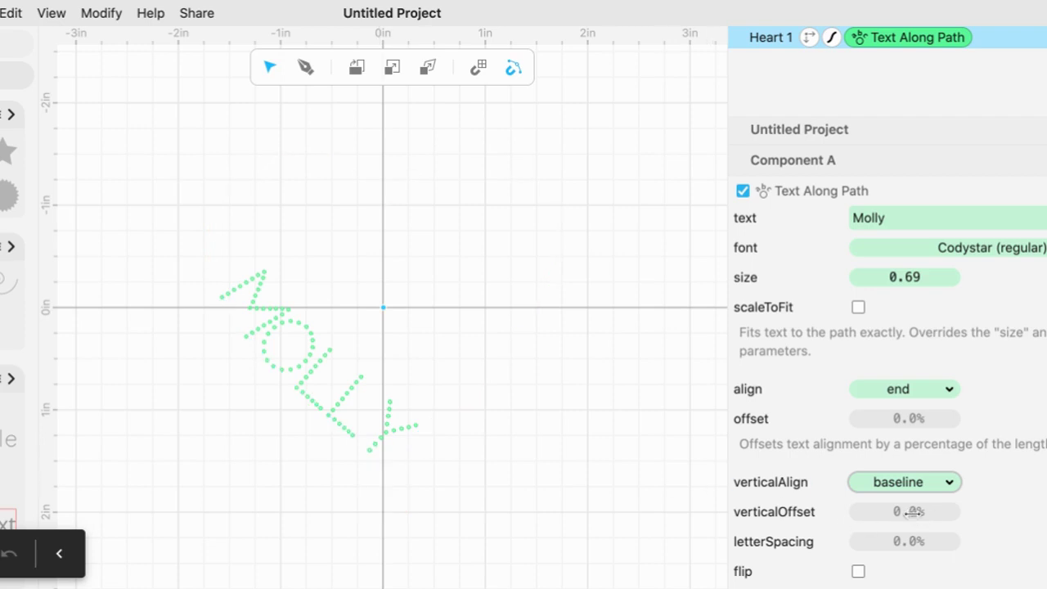
{"action": "left_click_drag", "start_coordinate": [914, 511], "coordinate": [988, 511]}
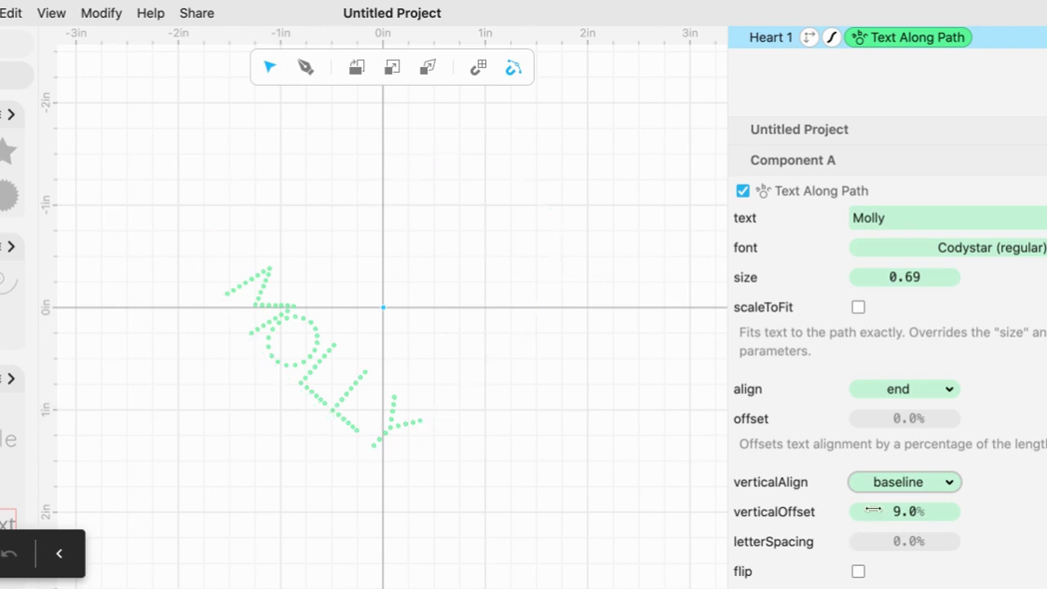
{"action": "left_click_drag", "start_coordinate": [873, 511], "coordinate": [905, 511]}
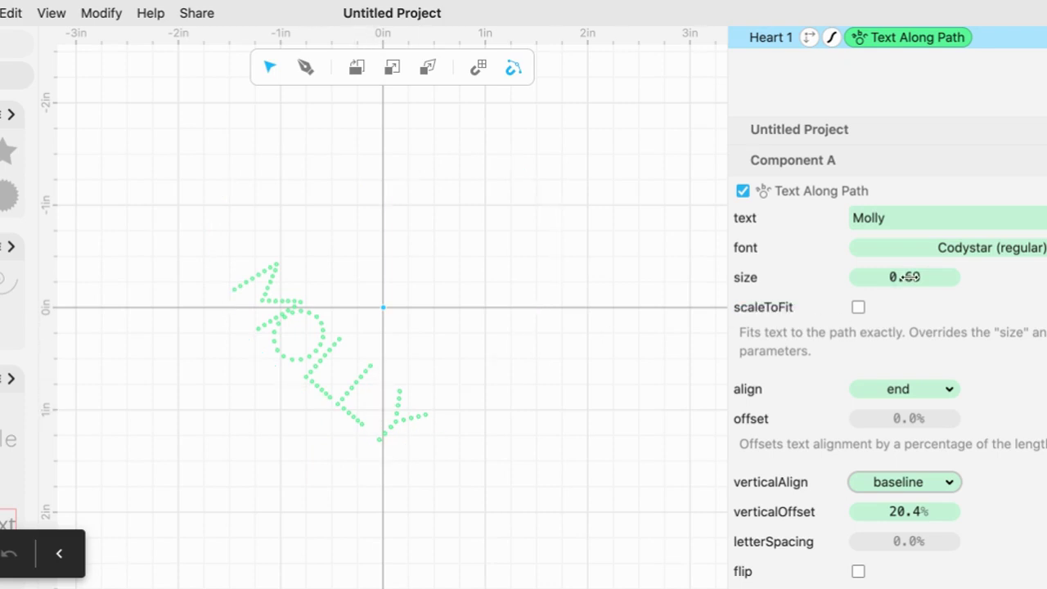
Step: Scrub the text size from 0.69 down to 0.56, then click into the text field
{"action": "left_click_drag", "start_coordinate": [905, 276], "coordinate": [891, 277]}
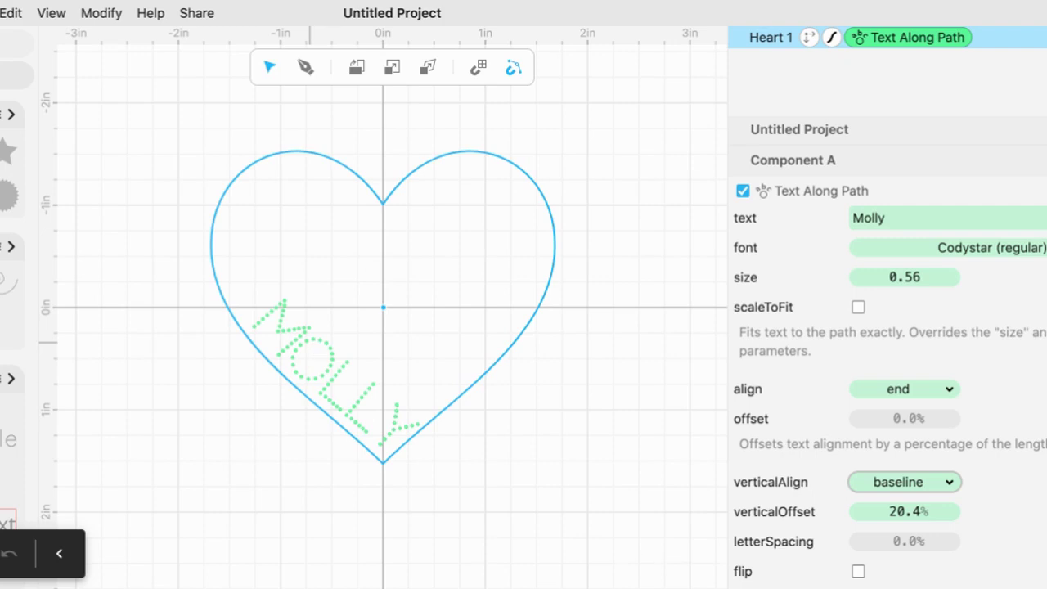
{"action": "left_click", "coordinate": [892, 218]}
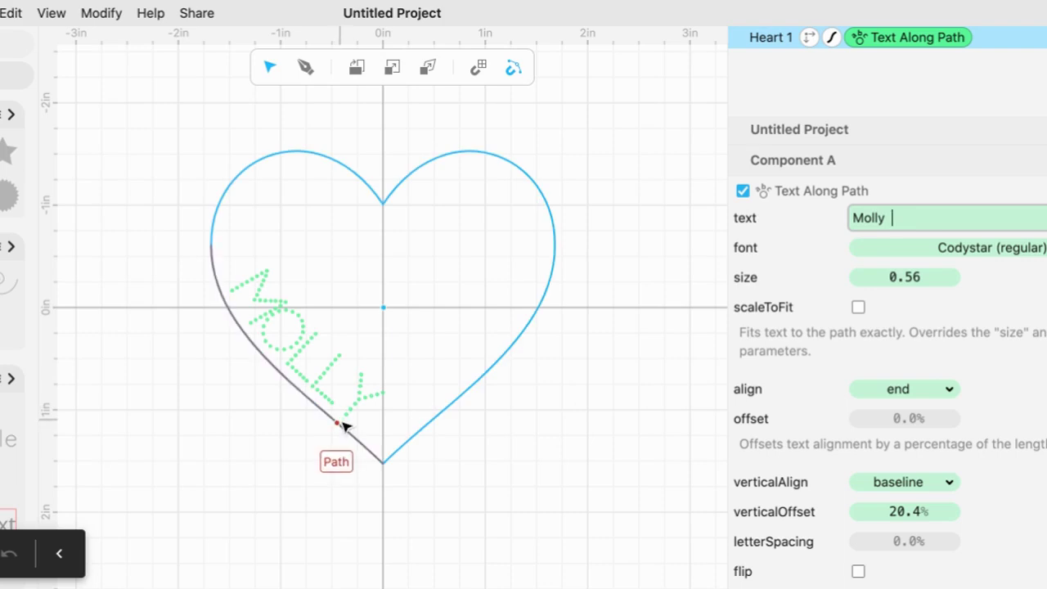
{"action": "key", "text": "Return"}
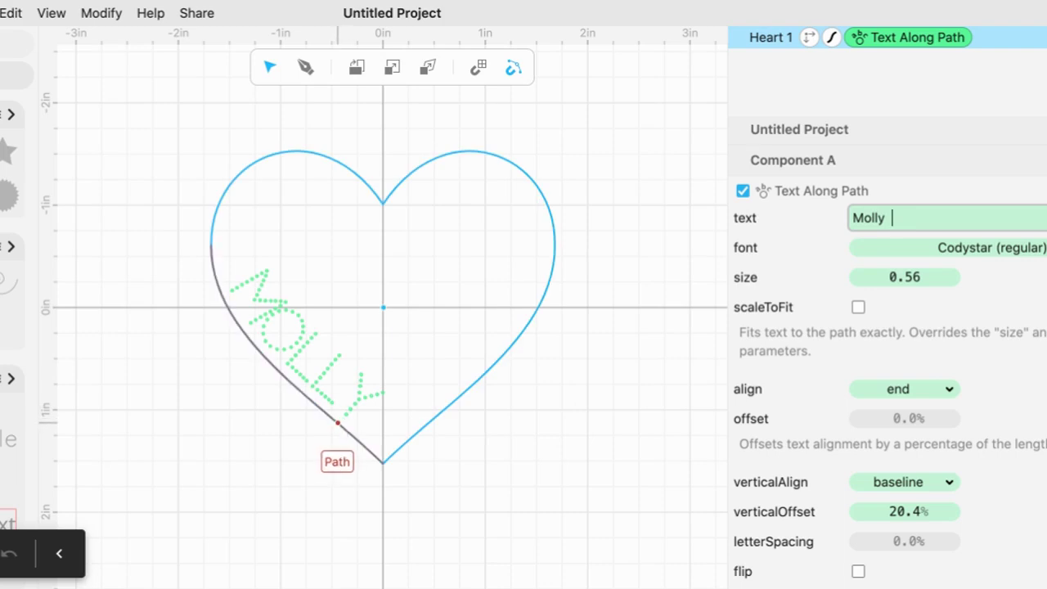
{"action": "mouse_move", "coordinate": [336, 423]}
{"action": "left_mouse_down"}
{"action": "mouse_move", "coordinate": [351, 434]}
{"action": "mouse_move", "coordinate": [338, 424]}
{"action": "left_mouse_up"}
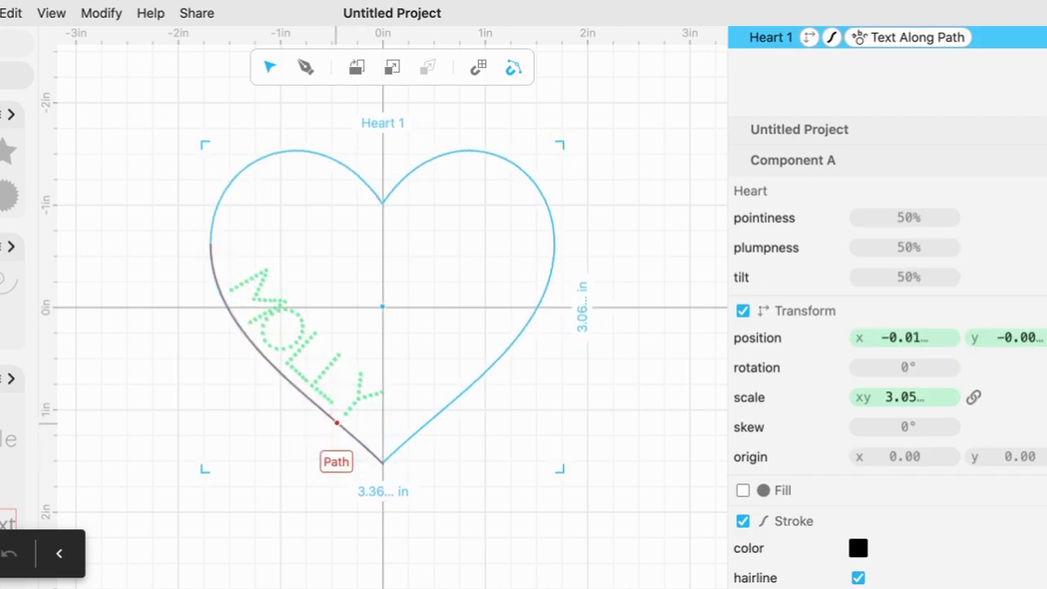
{"action": "scroll", "coordinate": [950, 462], "scroll_direction": "down", "scroll_amount": 4}
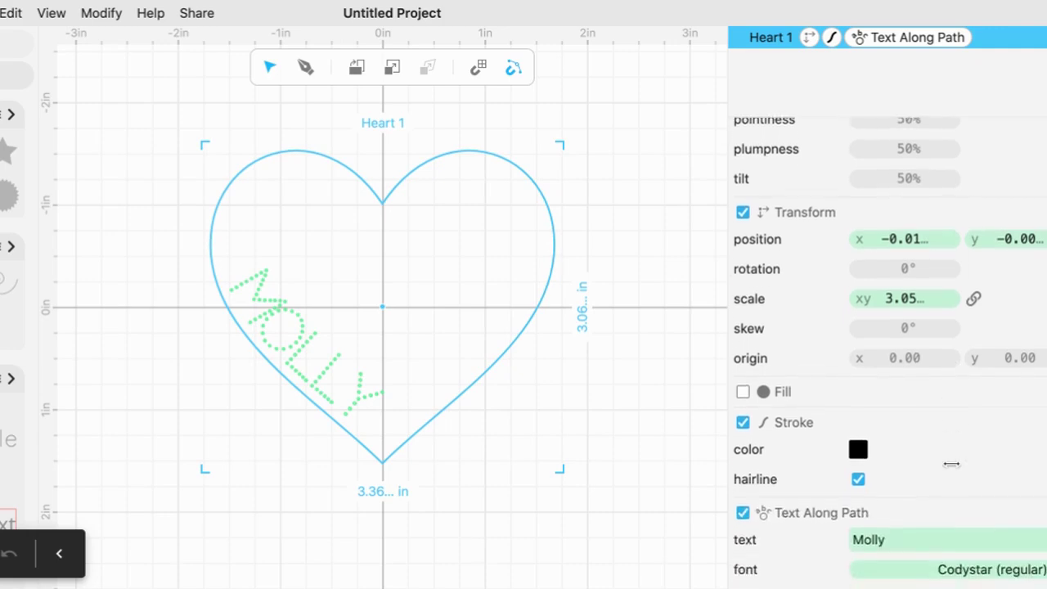
{"action": "scroll", "coordinate": [951, 462], "scroll_direction": "up", "scroll_amount": 4}
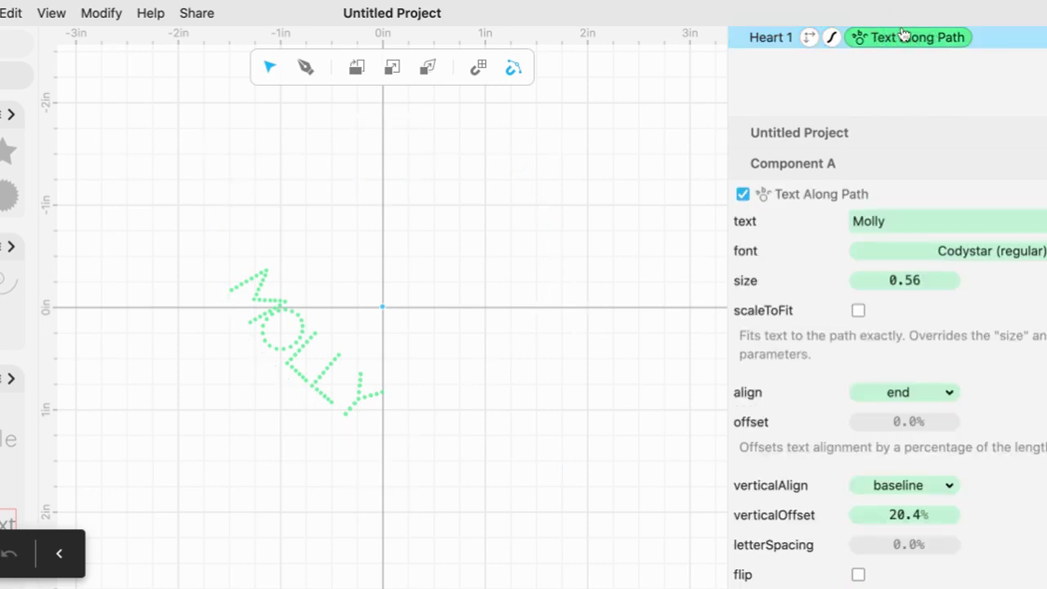
{"action": "scroll", "coordinate": [927, 388], "scroll_direction": "down", "scroll_amount": 1}
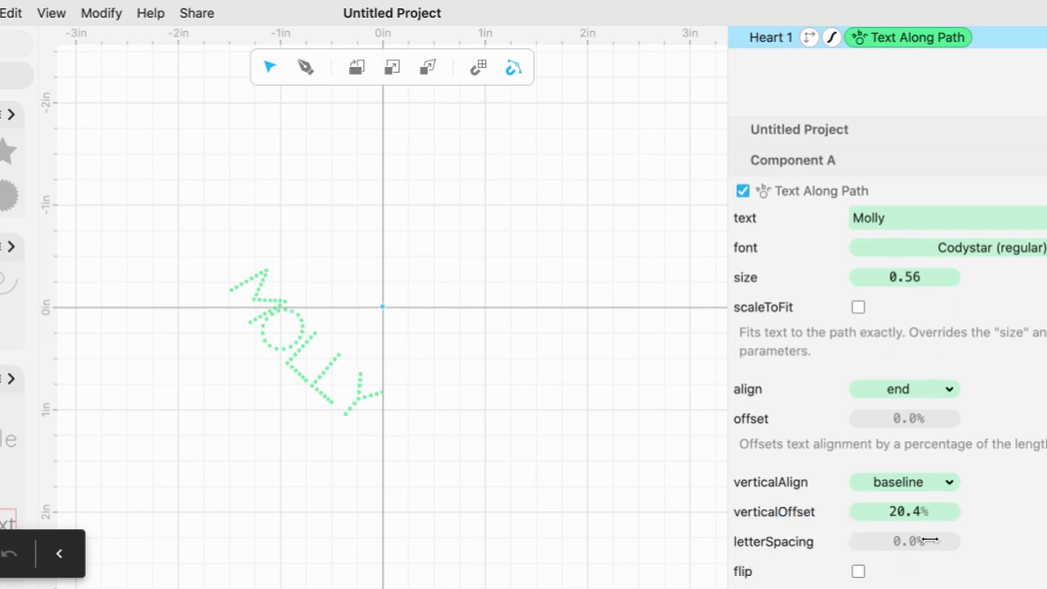
{"action": "left_click", "coordinate": [859, 572]}
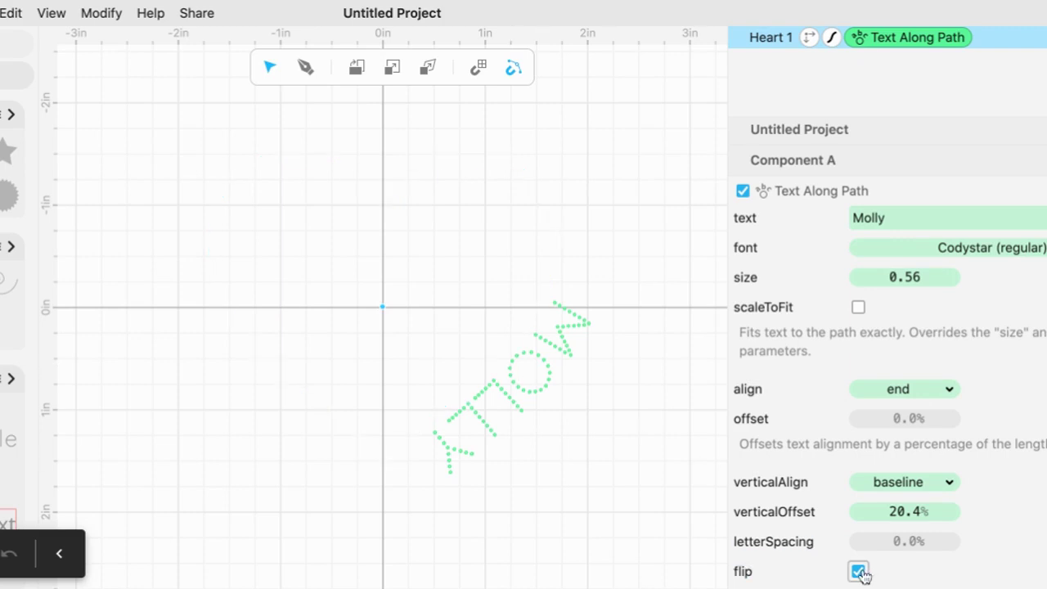
{"action": "left_click", "coordinate": [859, 571]}
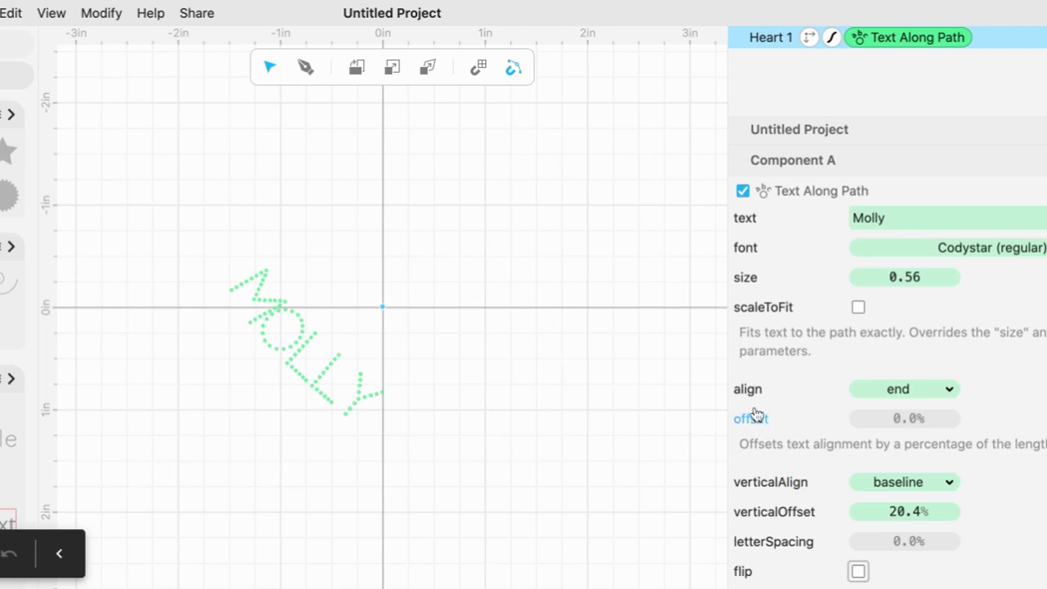
{"action": "left_click", "coordinate": [953, 392]}
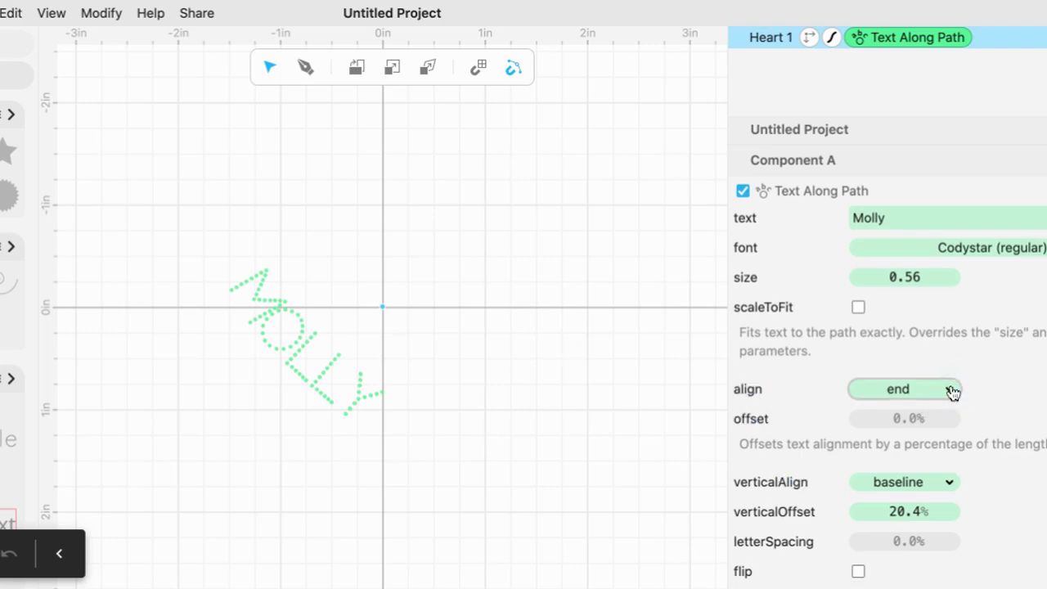